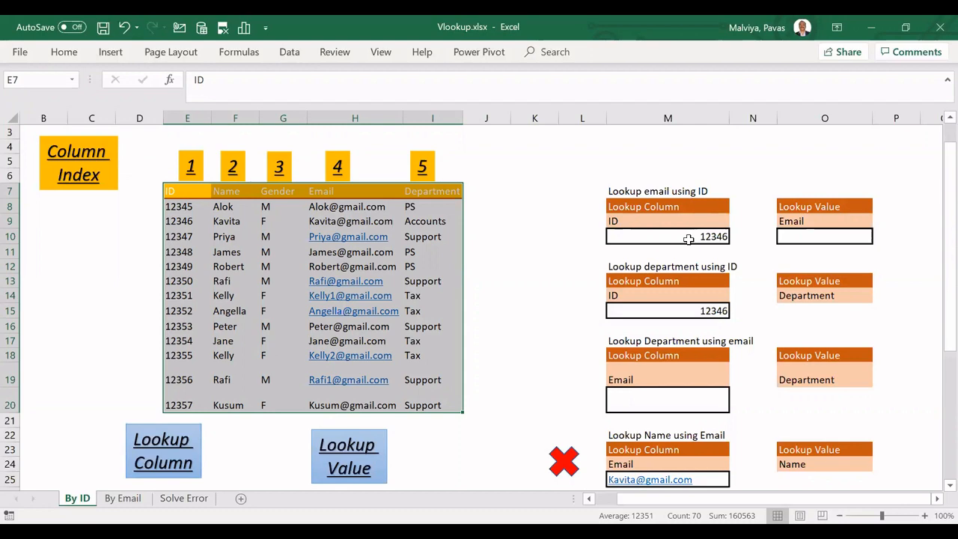
pyautogui.click(790, 237)
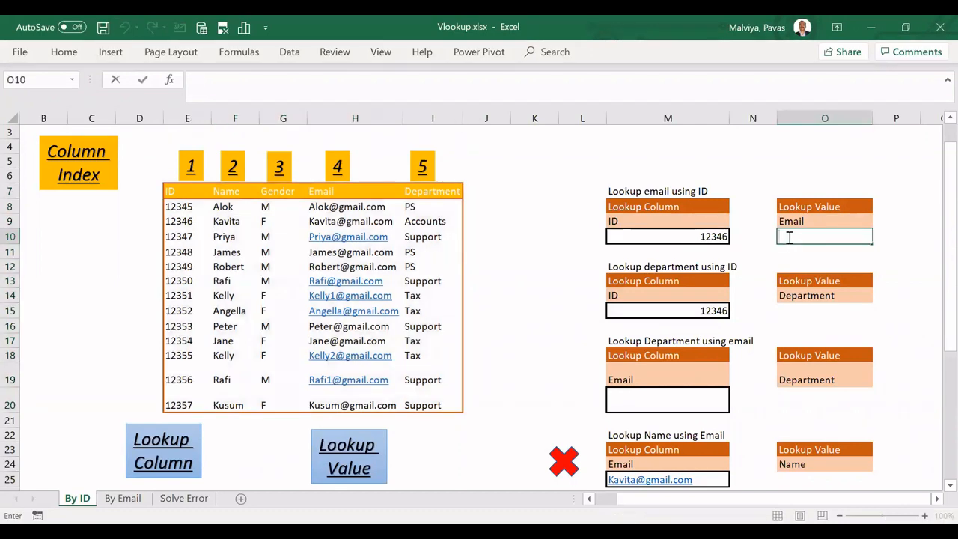
pyautogui.press('Escape')
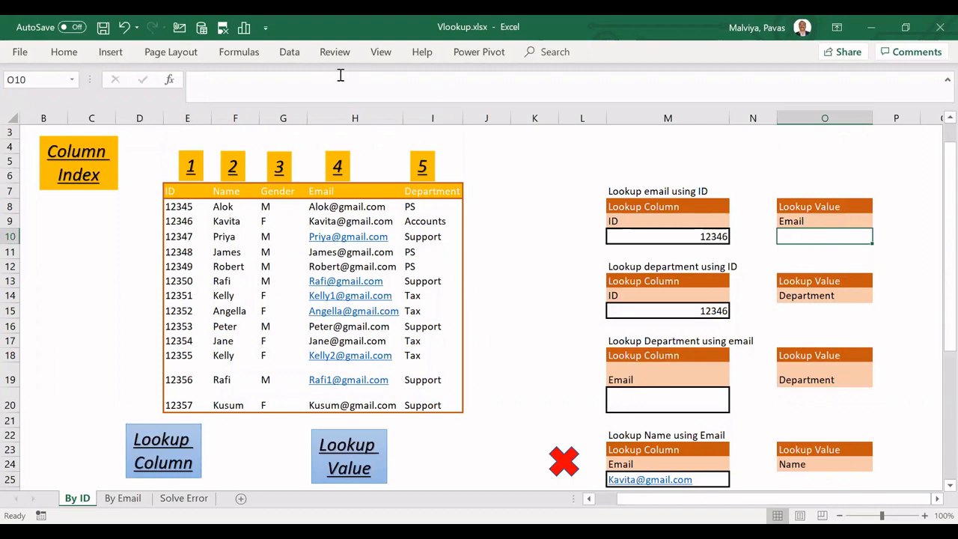
pyautogui.click(240, 53)
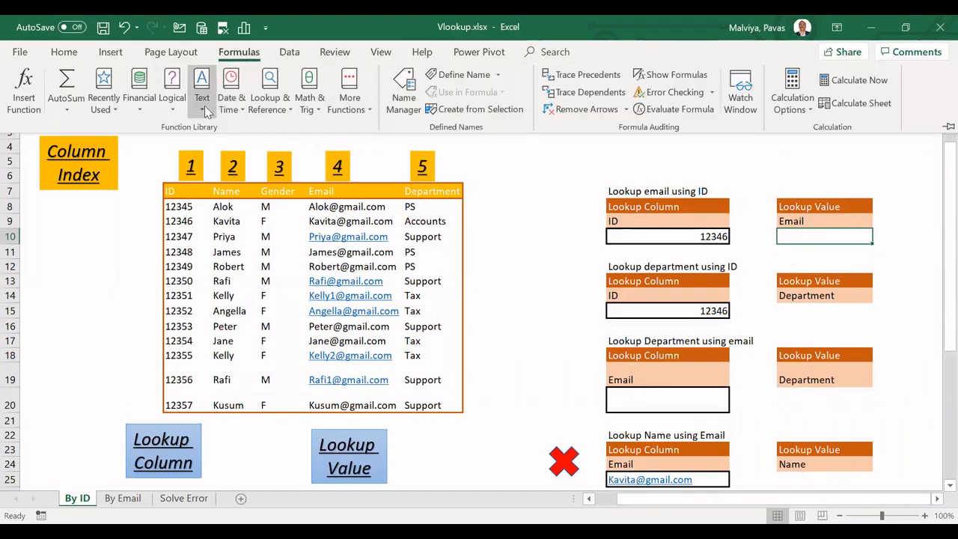
pyautogui.click(349, 120)
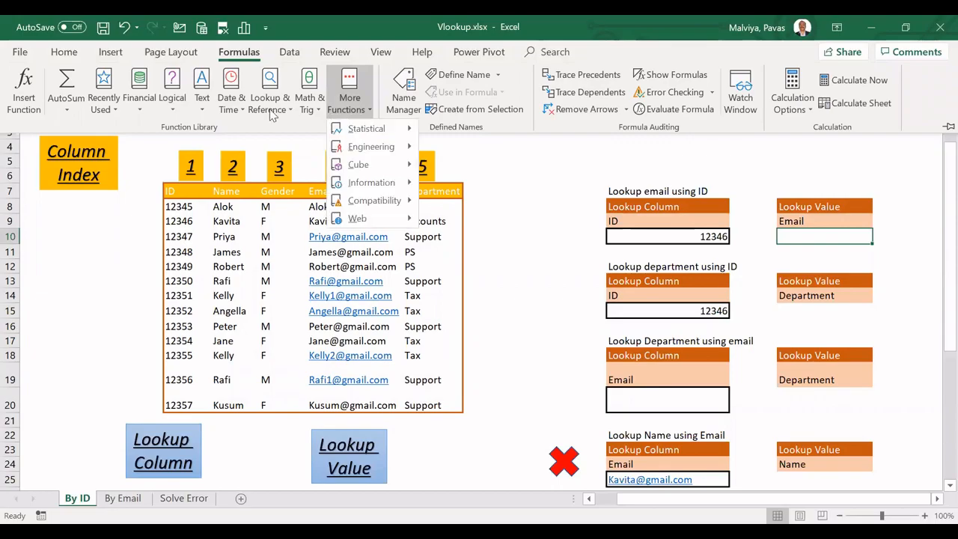
pyautogui.click(273, 112)
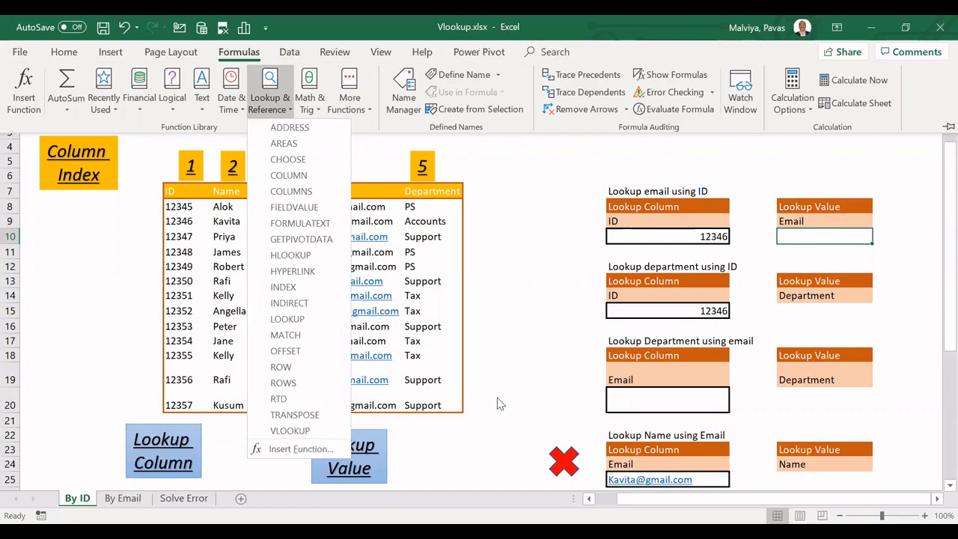
pyautogui.click(498, 171)
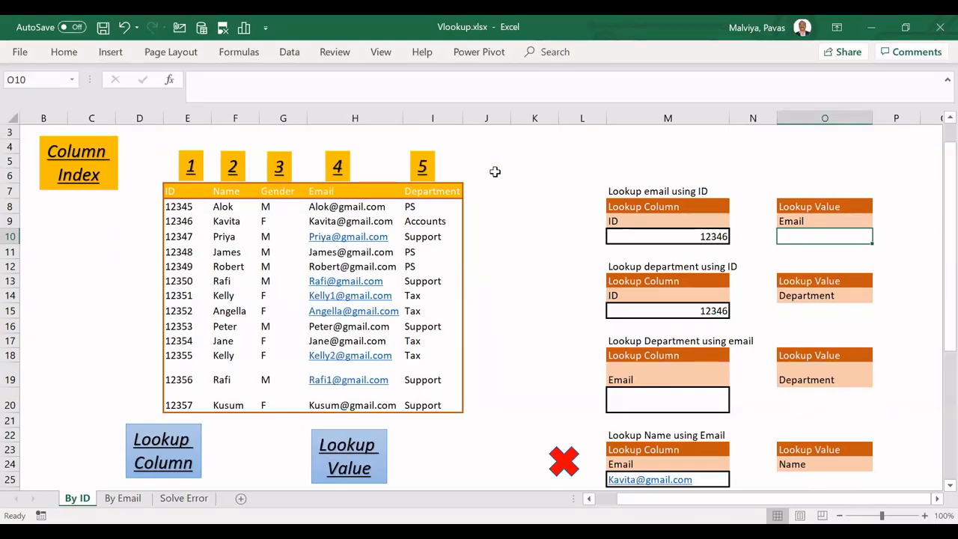
pyautogui.moveTo(172, 189); pyautogui.dragTo(420, 406)
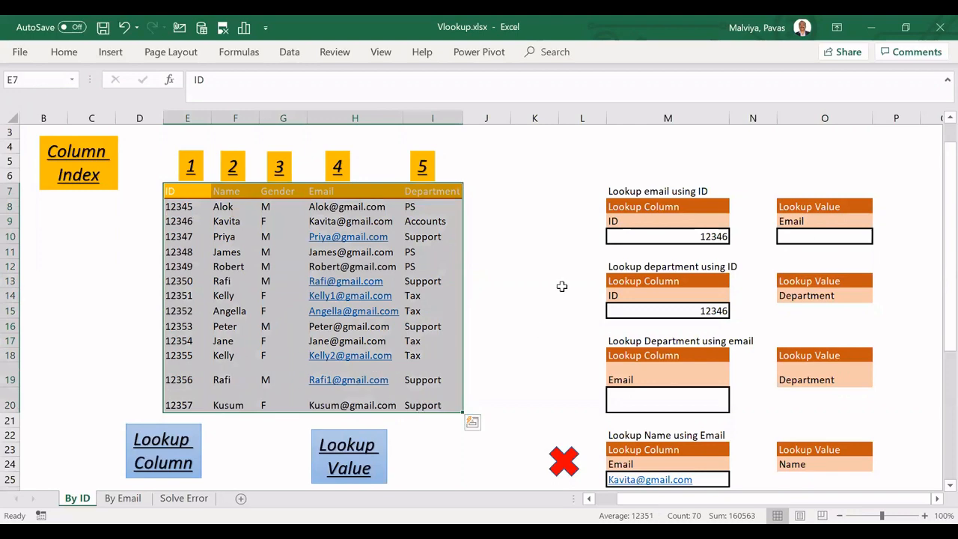
# Insert a VLOOKUP function in cell O10 with M10 as the lookup value
pyautogui.click(815, 237)
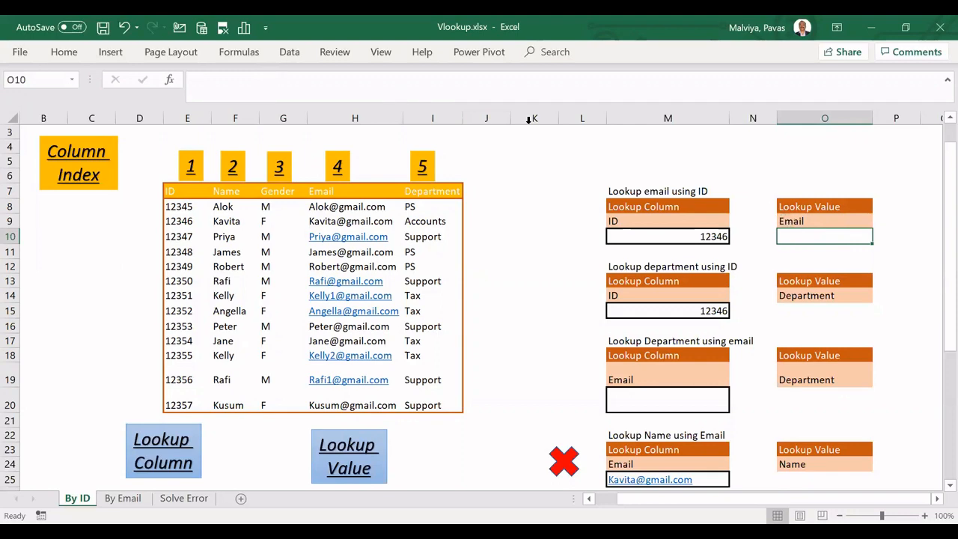
pyautogui.click(257, 56)
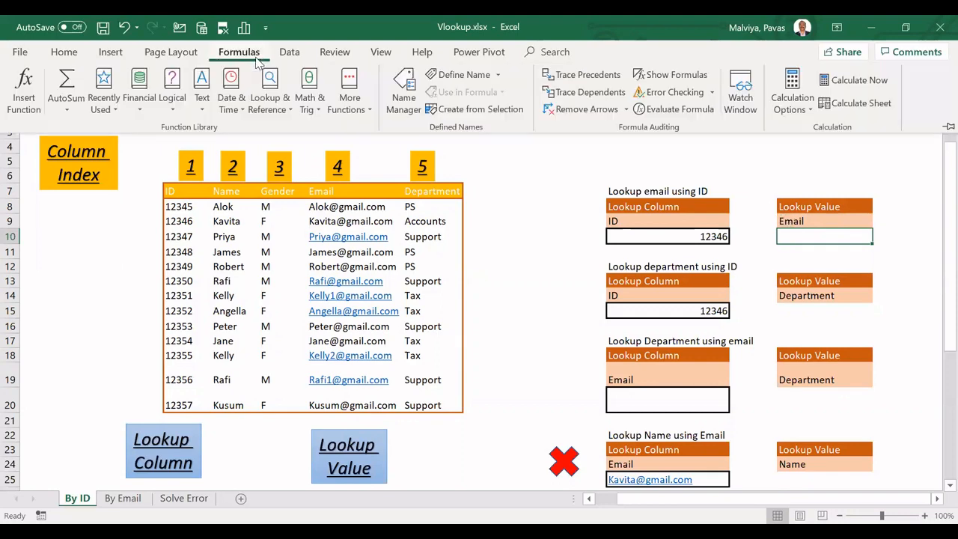
pyautogui.click(271, 112)
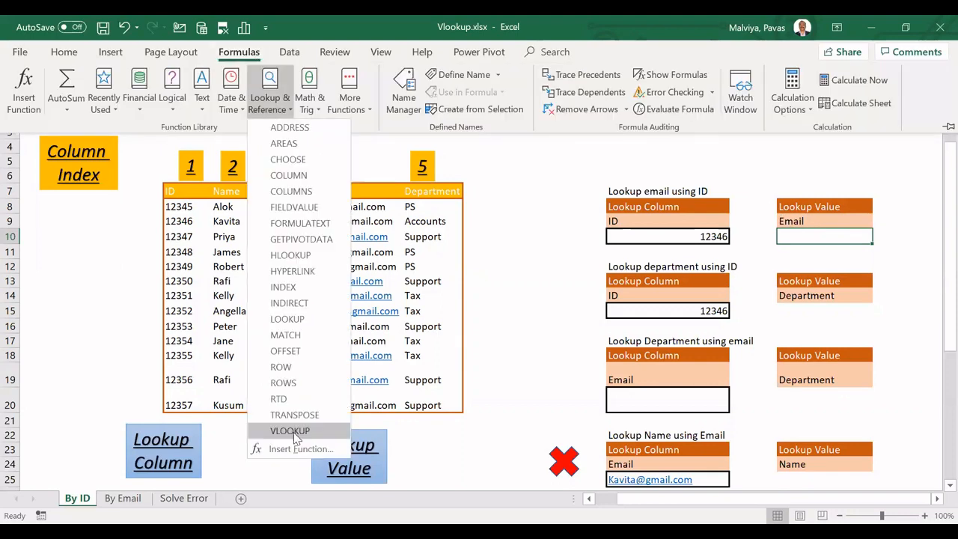
pyautogui.click(294, 434)
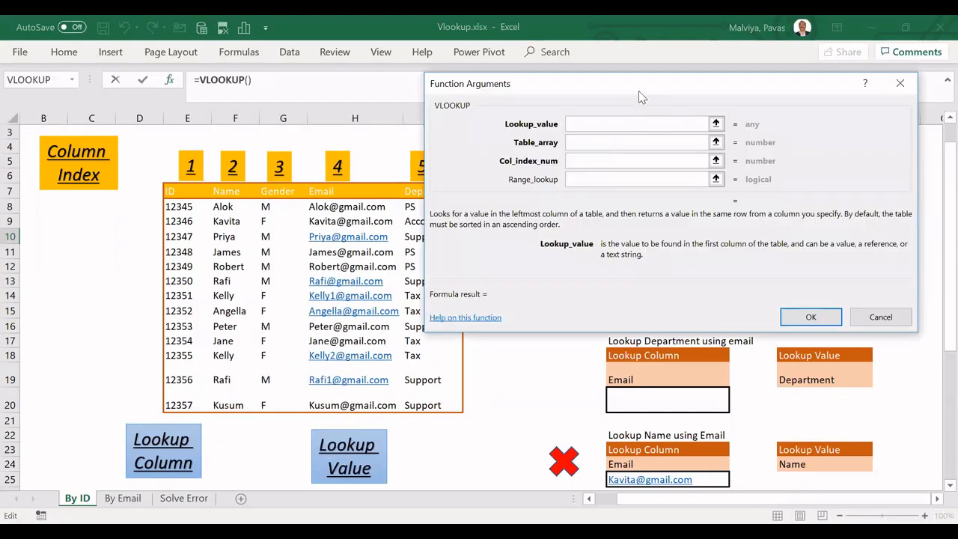
pyautogui.moveTo(648, 84); pyautogui.dragTo(729, 313)
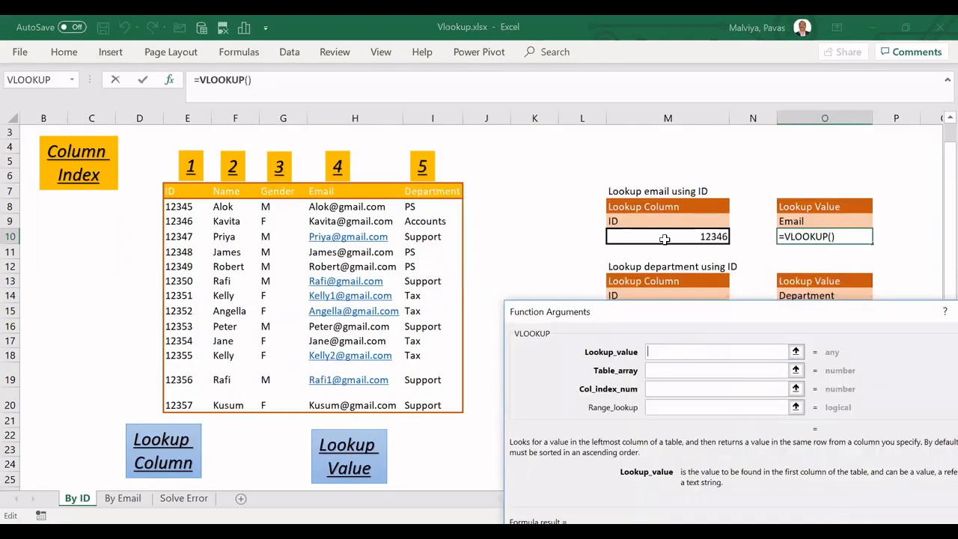
pyautogui.click(667, 237)
# Set the VLOOKUP's table array to E7:H20 and its column index number to 4
pyautogui.click(666, 370)
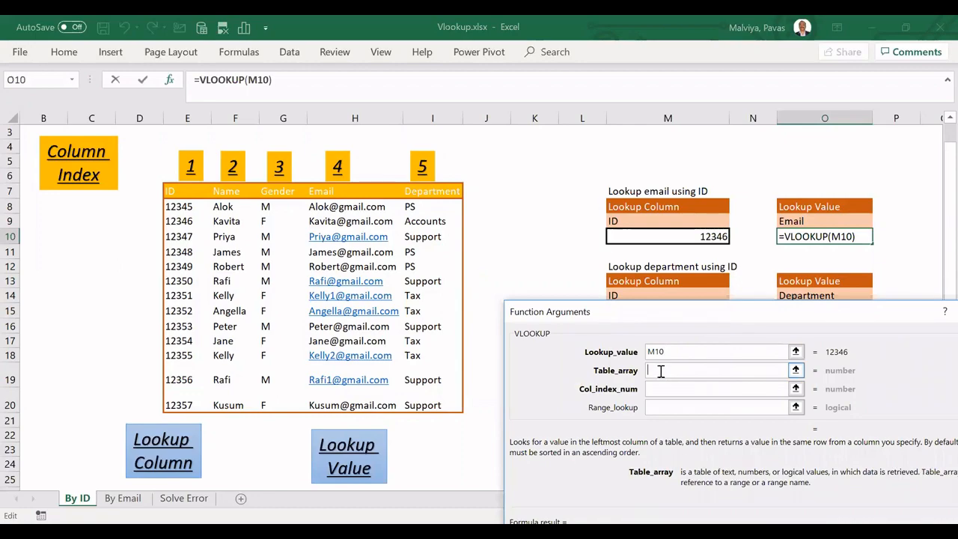
pyautogui.click(173, 191)
pyautogui.moveTo(173, 192); pyautogui.dragTo(386, 405)
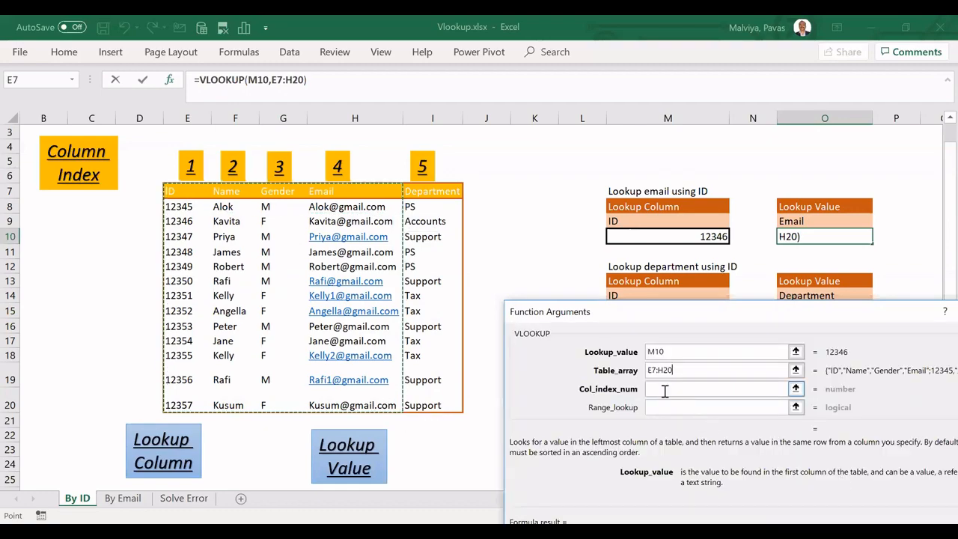
pyautogui.click(667, 389)
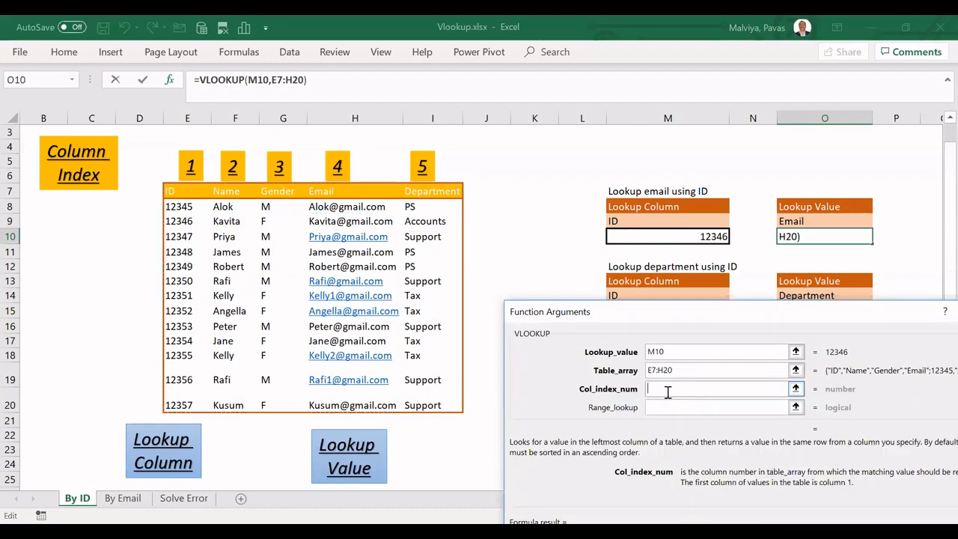
pyautogui.write('4')
# Set the range lookup to false for an exact match and confirm the email lookup formula in O10
pyautogui.click(710, 407)
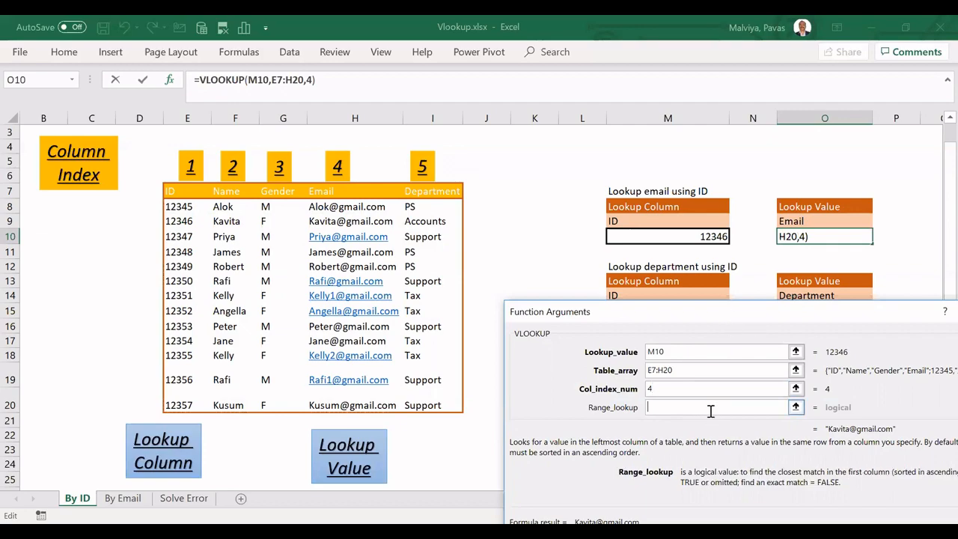
pyautogui.write('falae')
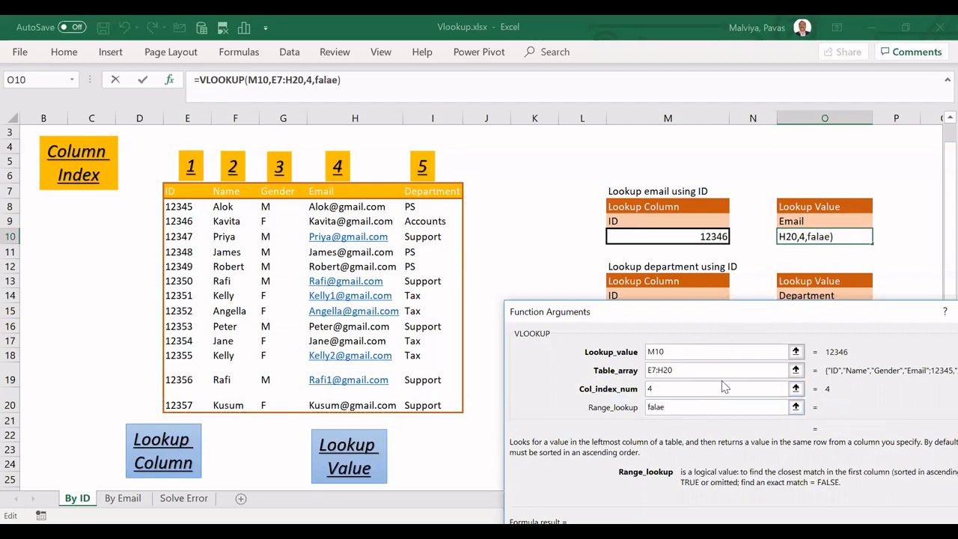
pyautogui.press('BackSpace')
pyautogui.press('BackSpace')
pyautogui.press('BackSpace')
pyautogui.press('BackSpace')
pyautogui.write('alse')
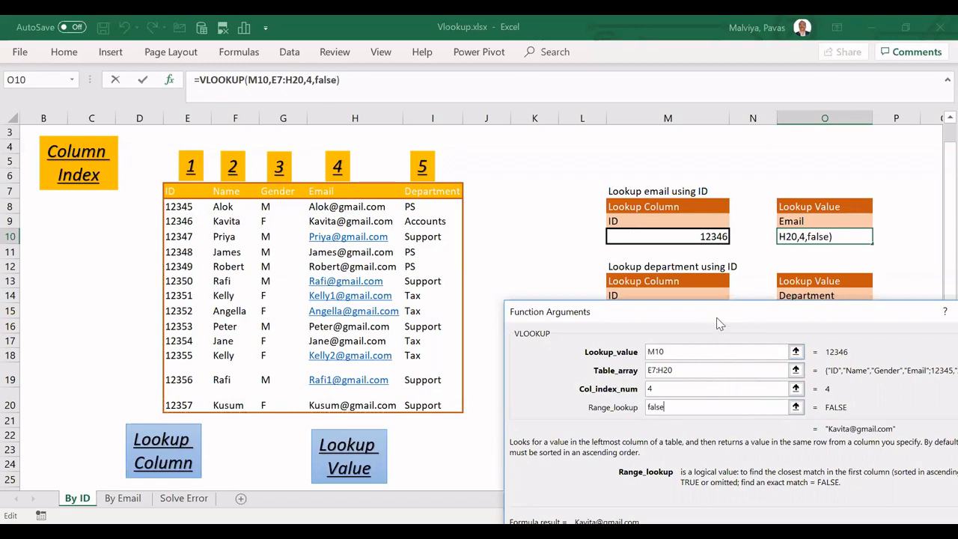
pyautogui.moveTo(717, 324); pyautogui.dragTo(584, 155)
pyautogui.click(748, 381)
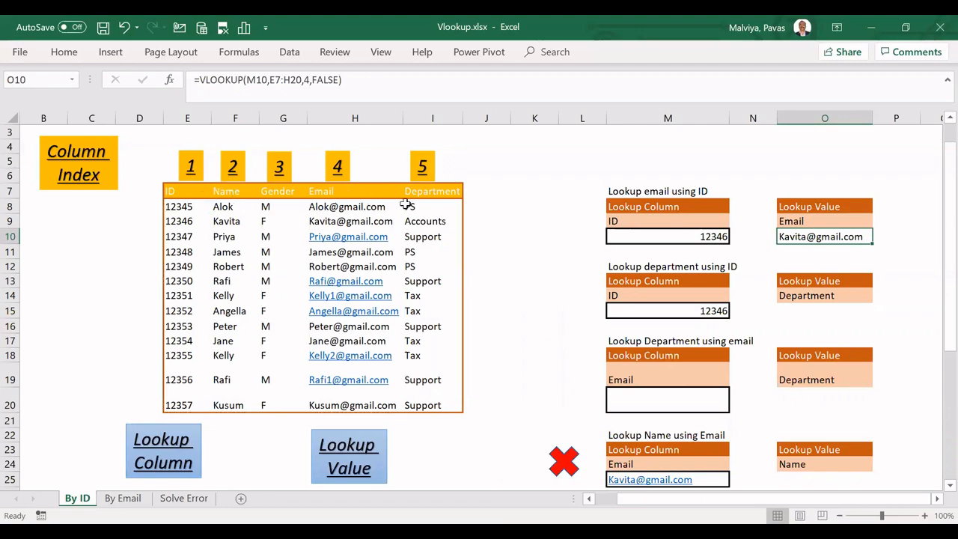
# Insert a VLOOKUP function in cell O15 with M15 as the lookup value
pyautogui.moveTo(407, 205); pyautogui.dragTo(430, 251)
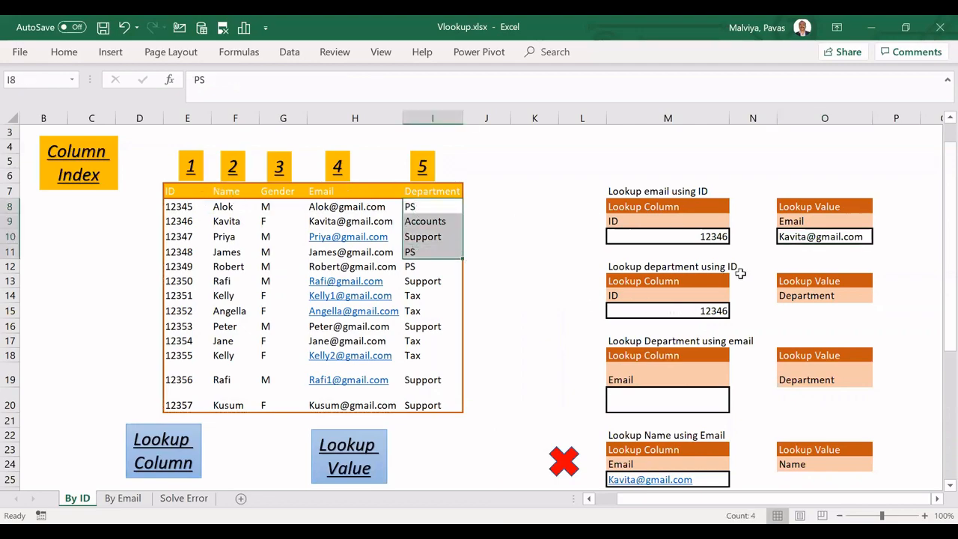
pyautogui.click(693, 309)
pyautogui.click(796, 310)
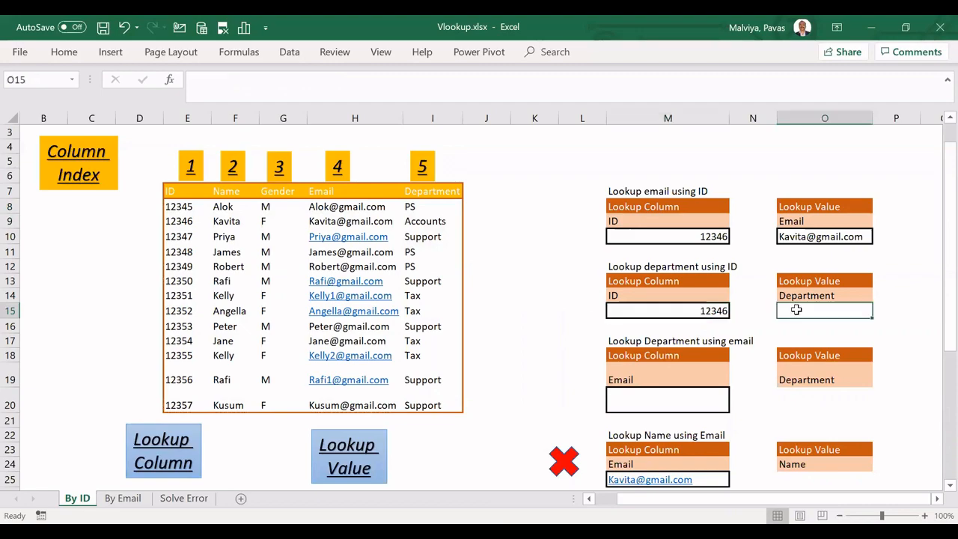
pyautogui.click(239, 53)
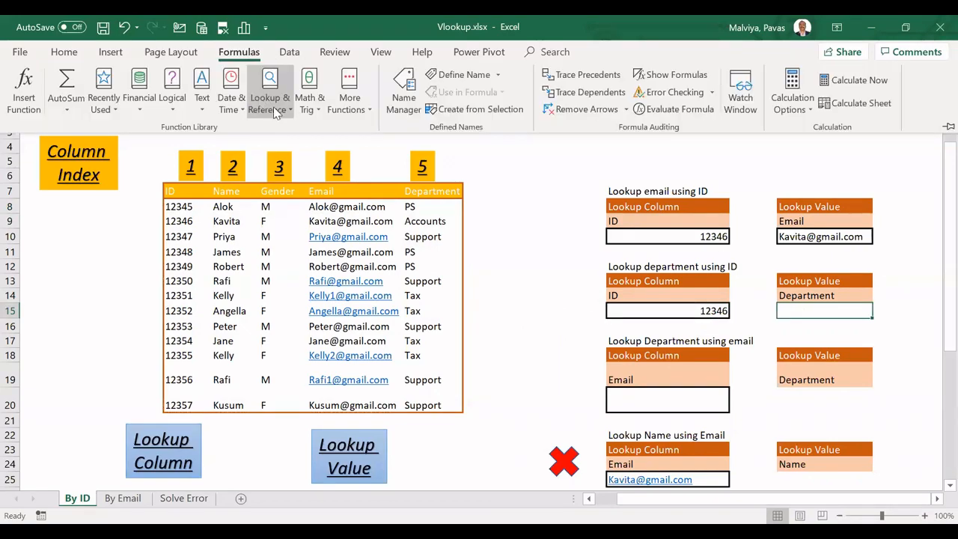
pyautogui.click(274, 111)
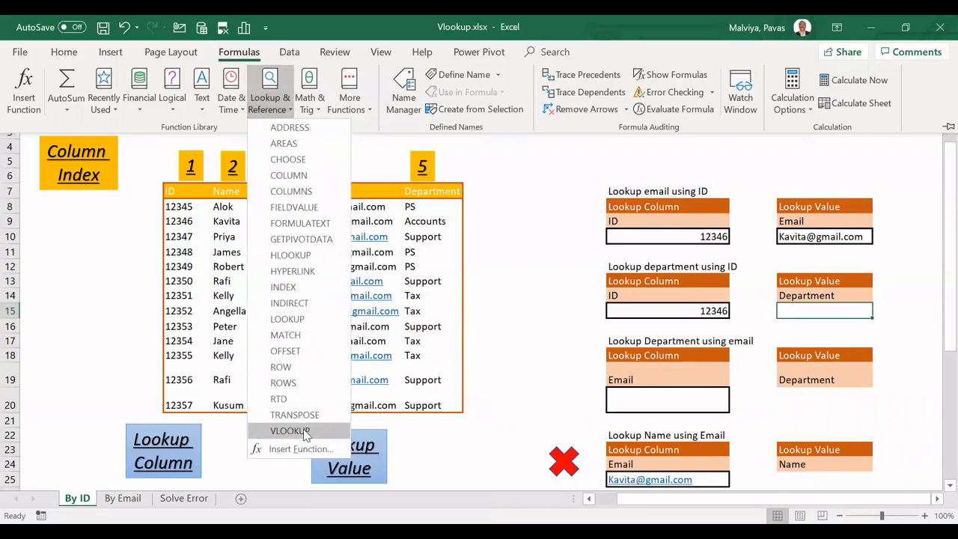
pyautogui.click(303, 431)
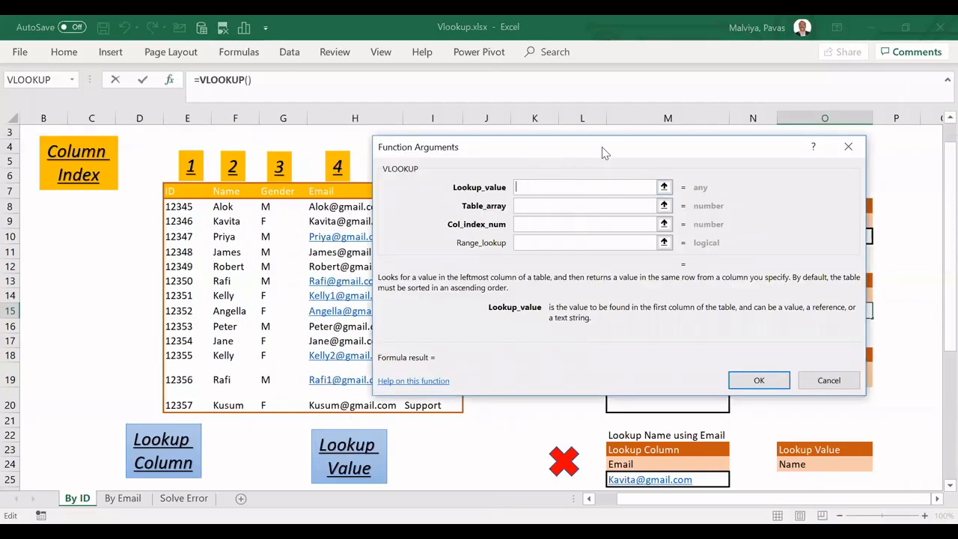
pyautogui.moveTo(603, 147); pyautogui.dragTo(355, 224)
pyautogui.click(668, 311)
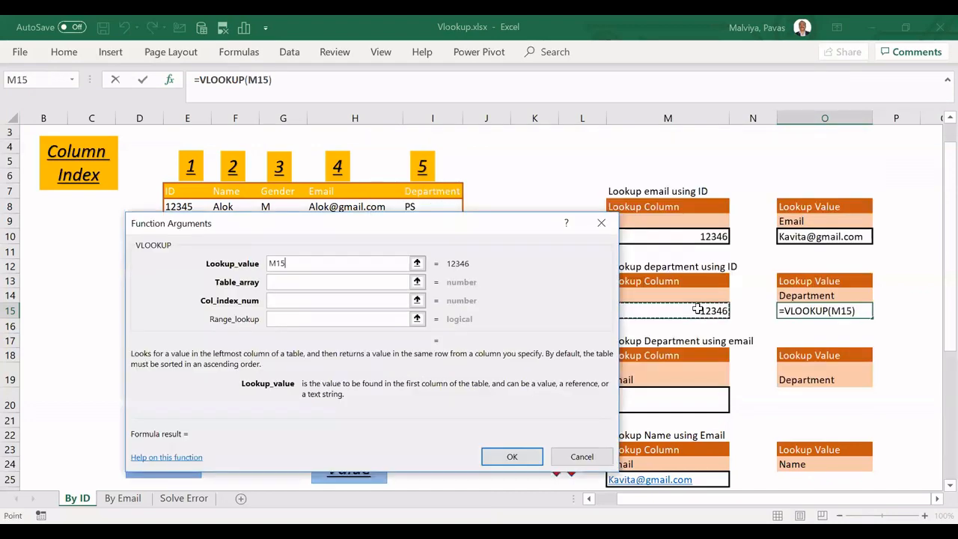
# Set the department lookup's table array to E7:I20 and its column index number to 5
pyautogui.click(322, 281)
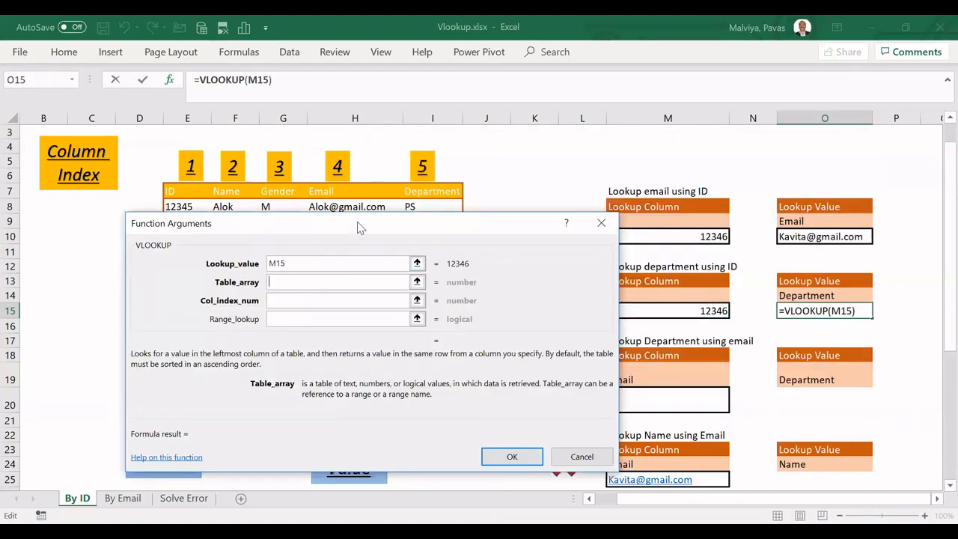
pyautogui.moveTo(357, 223); pyautogui.dragTo(698, 62)
pyautogui.moveTo(184, 195); pyautogui.dragTo(414, 407)
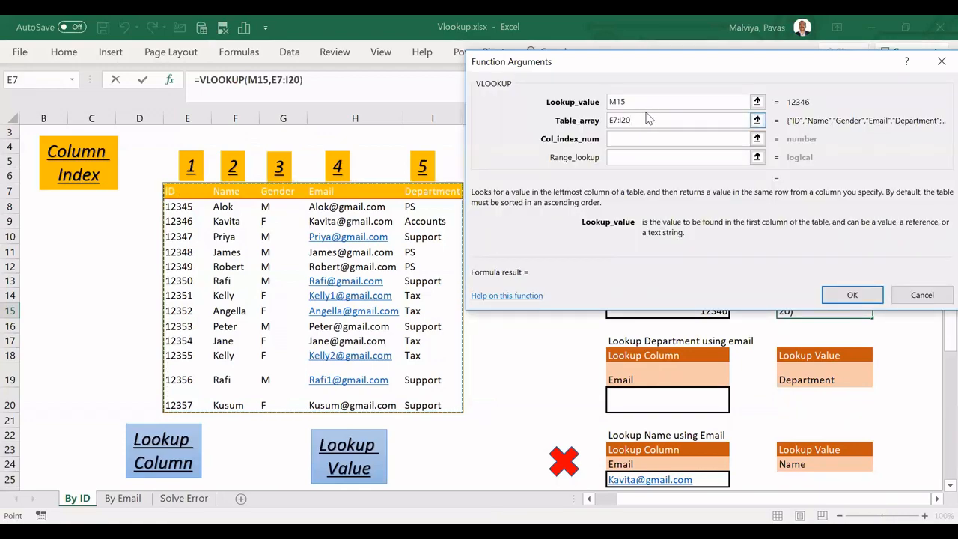
pyautogui.click(626, 138)
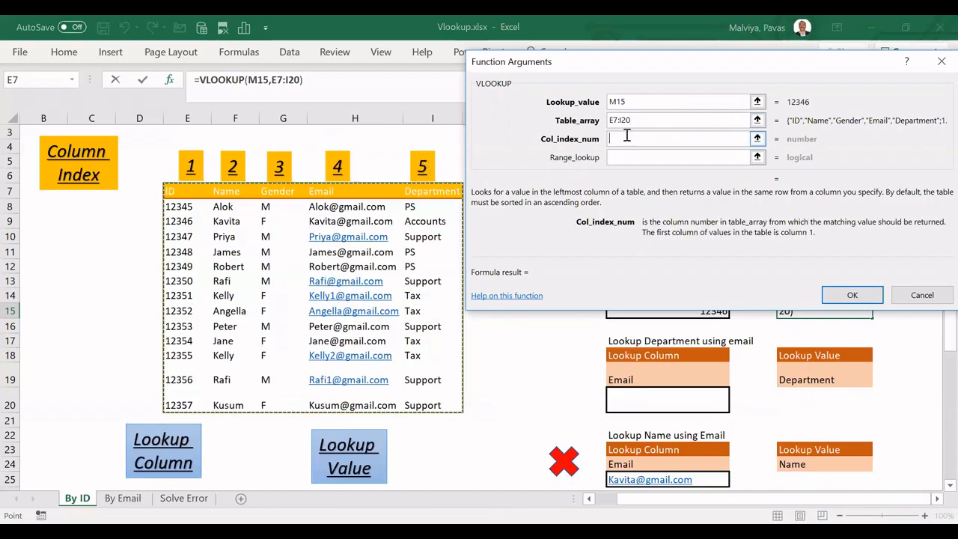
pyautogui.write('5')
# Set the range lookup to false and confirm the department lookup formula in O15
pyautogui.click(634, 157)
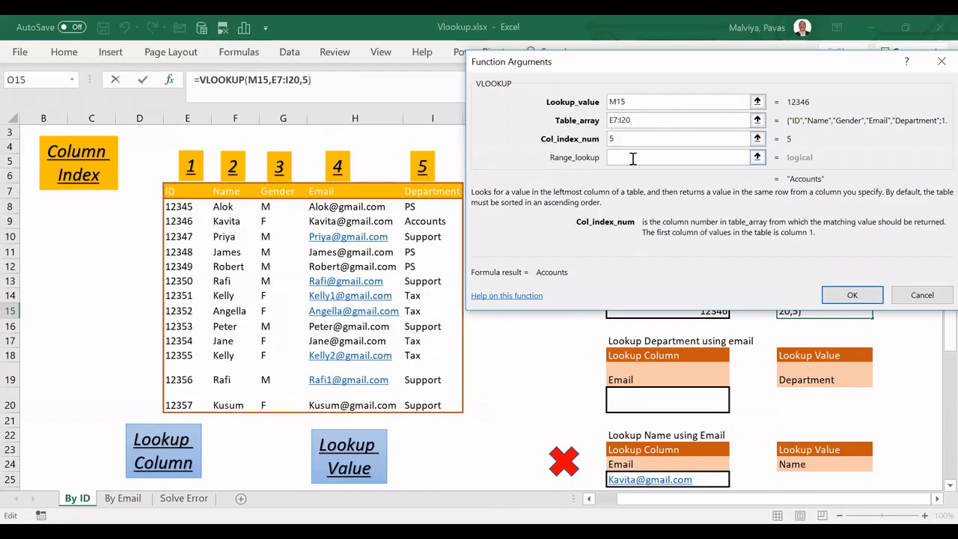
pyautogui.write('false')
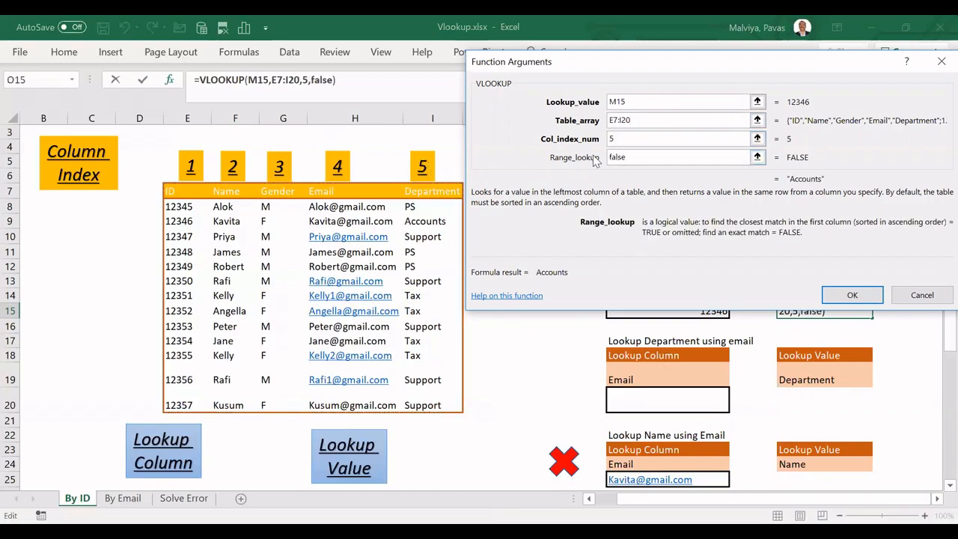
pyautogui.click(849, 295)
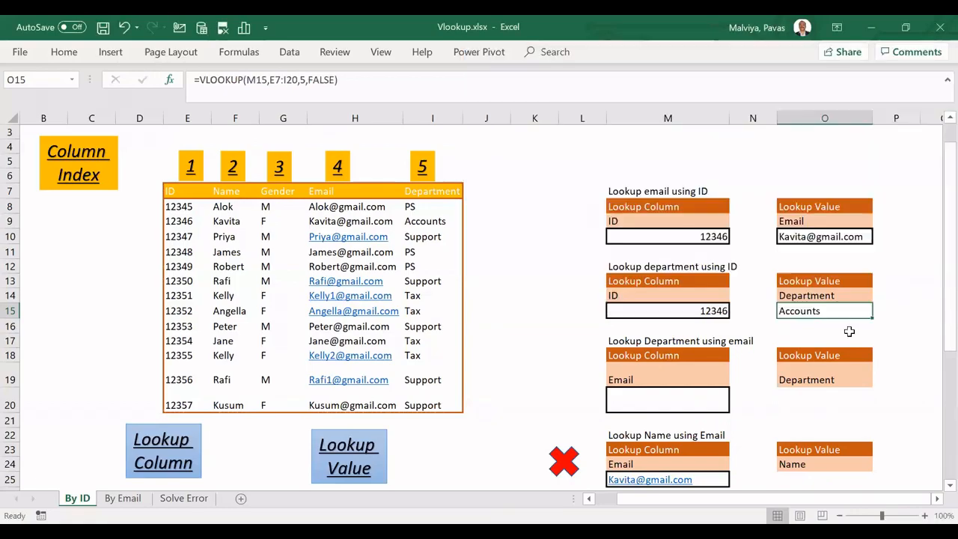
pyautogui.hotkey('alt', 'Tab')
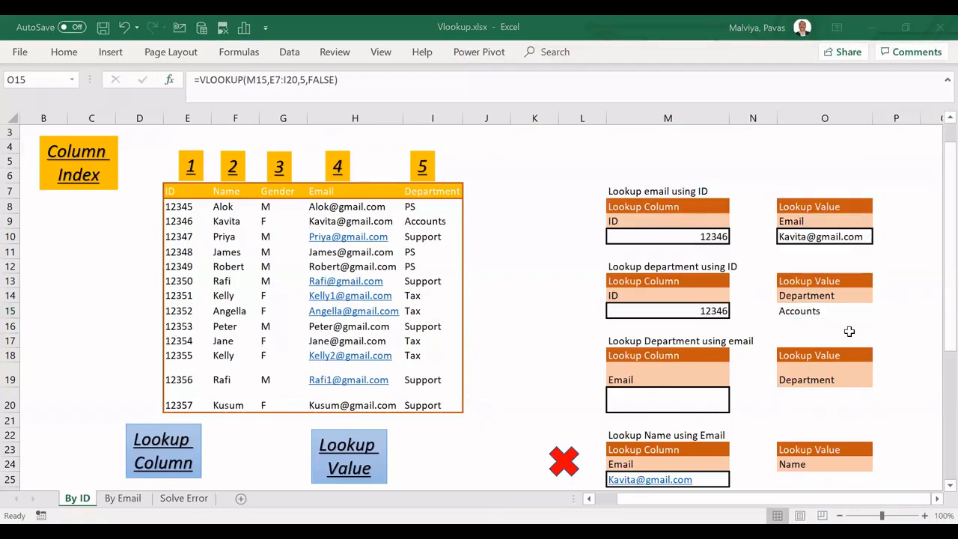
pyautogui.click(667, 394)
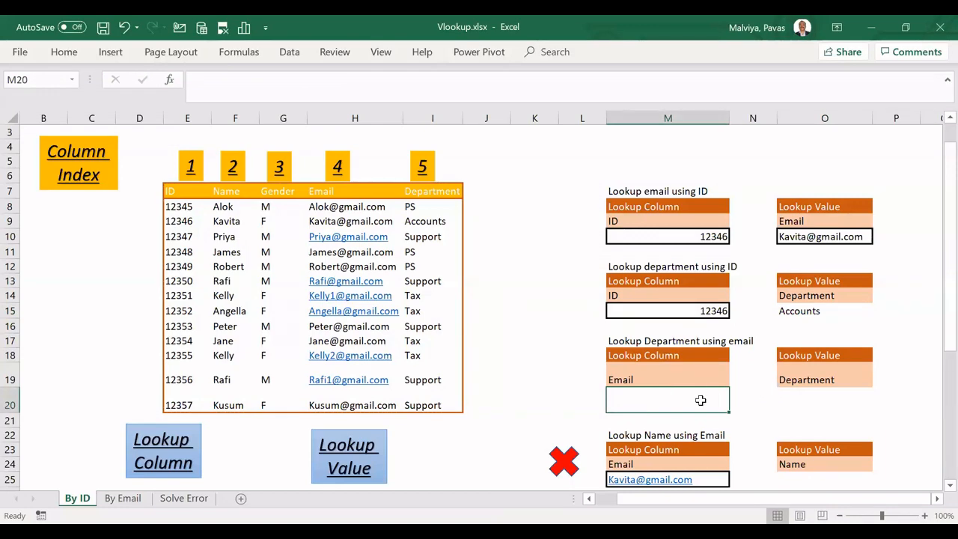
pyautogui.click(419, 311)
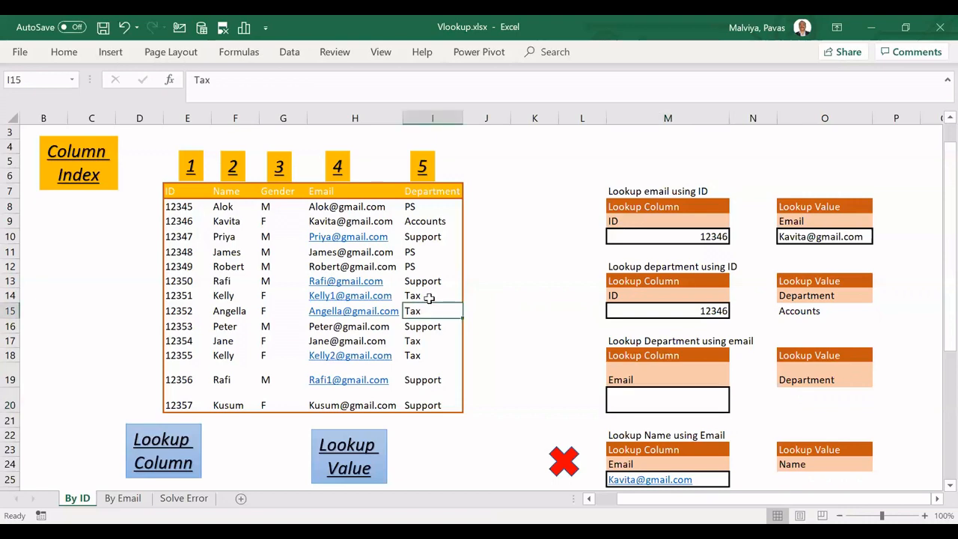
pyautogui.press('Down')
pyautogui.press('Down')
pyautogui.press('Down')
pyautogui.press('Down')
pyautogui.press('Left')
pyautogui.hotkey('ctrl', 'c')
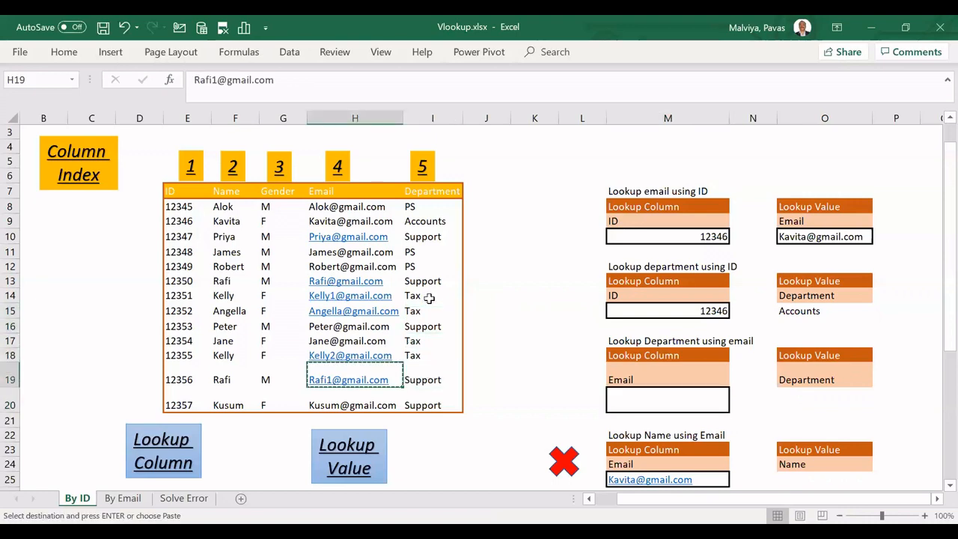
pyautogui.press('Right')
pyautogui.press('Right')
pyautogui.press('Right')
pyautogui.press('Right')
pyautogui.press('Right')
pyautogui.press('Down')
pyautogui.press('F2')
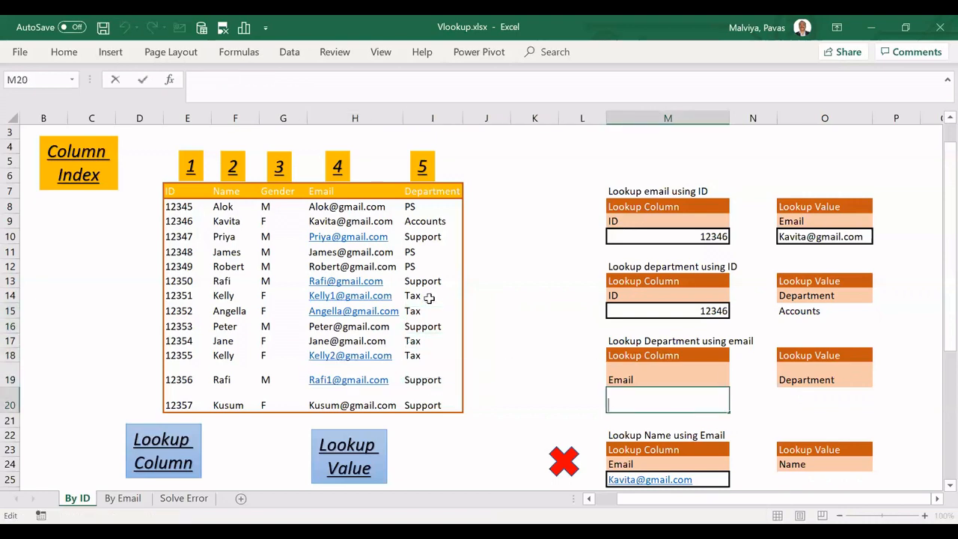
pyautogui.press('Escape')
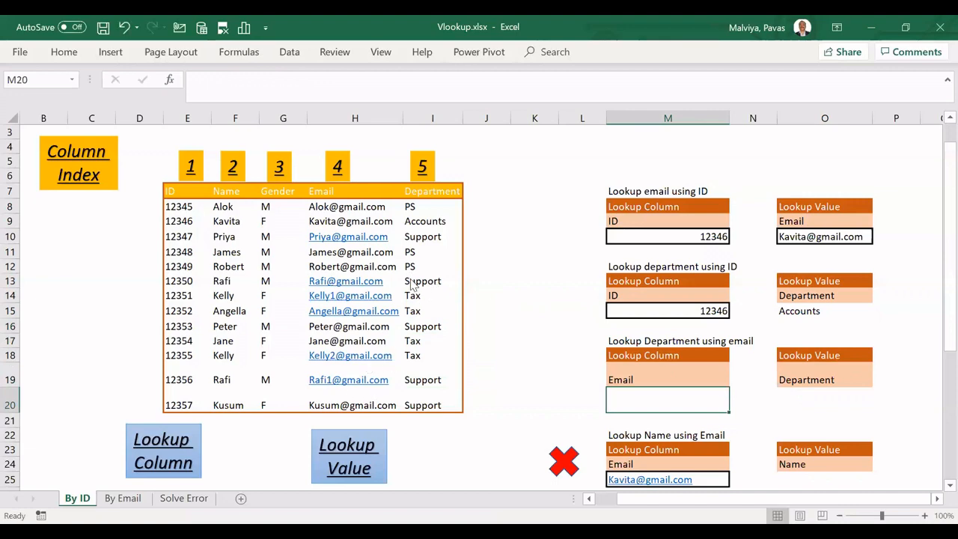
# Copy the email address from H19 into M20 as the lookup entry for finding the department by email
pyautogui.rightClick(370, 390)
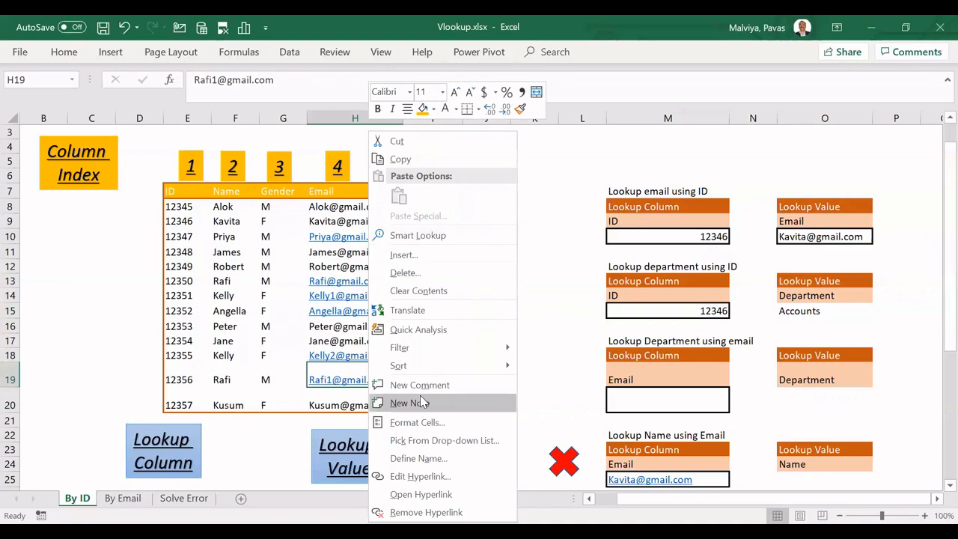
pyautogui.hotkey('ctrl', 'c')
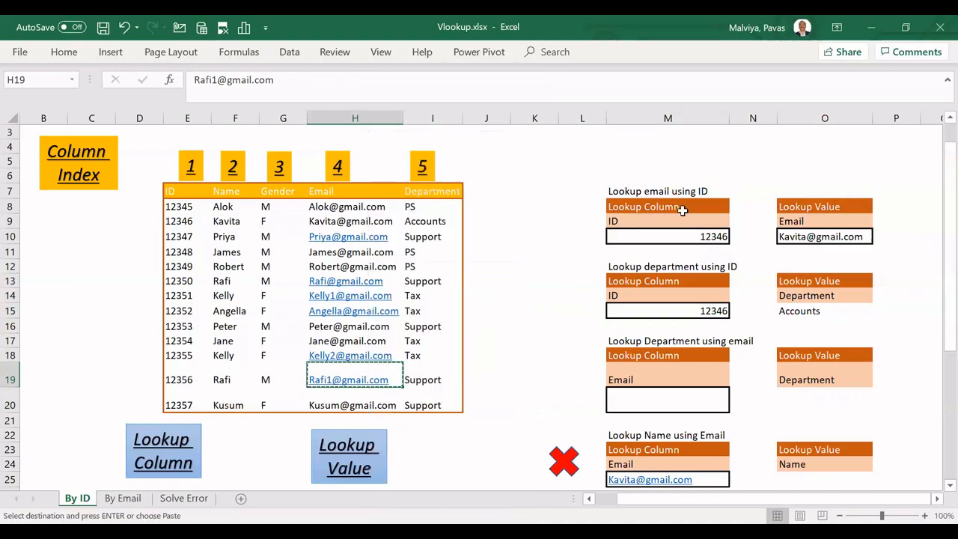
pyautogui.click(666, 400)
pyautogui.press('Return')
# Insert a VLOOKUP function in cell O20 with M20 as the lookup value
pyautogui.click(814, 398)
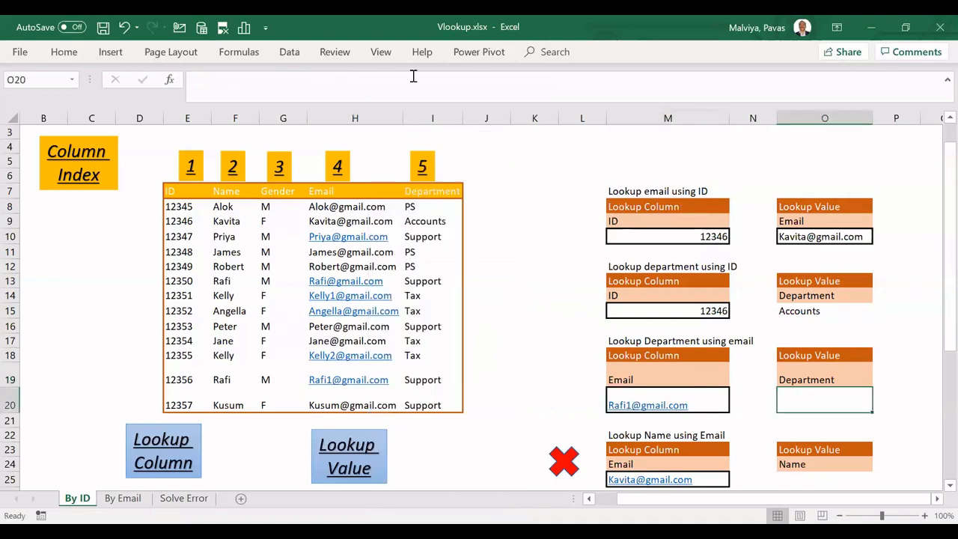
pyautogui.click(258, 53)
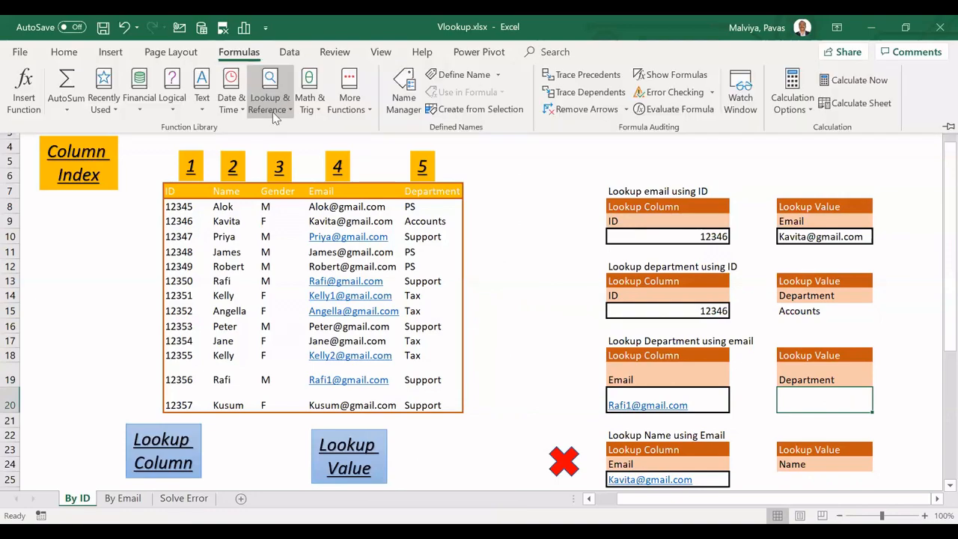
pyautogui.click(274, 116)
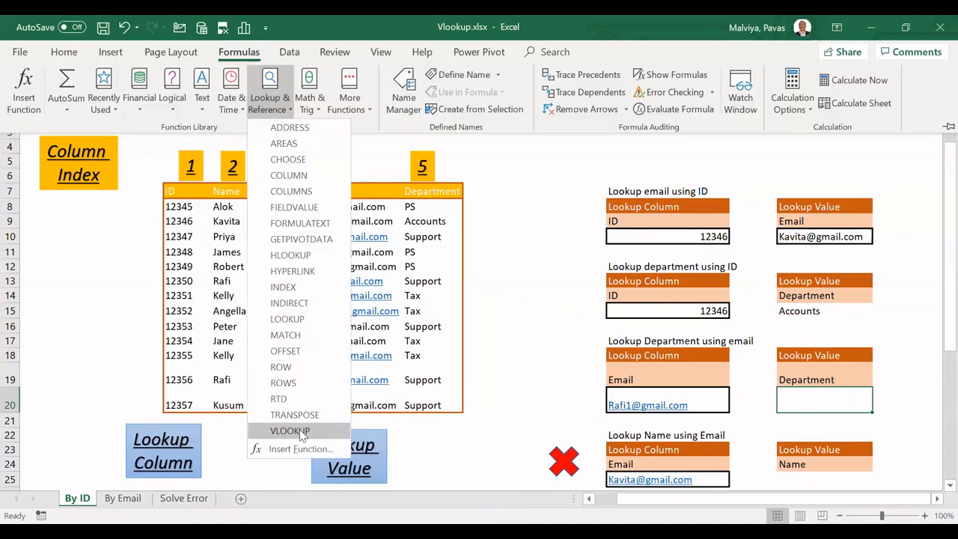
pyautogui.click(303, 434)
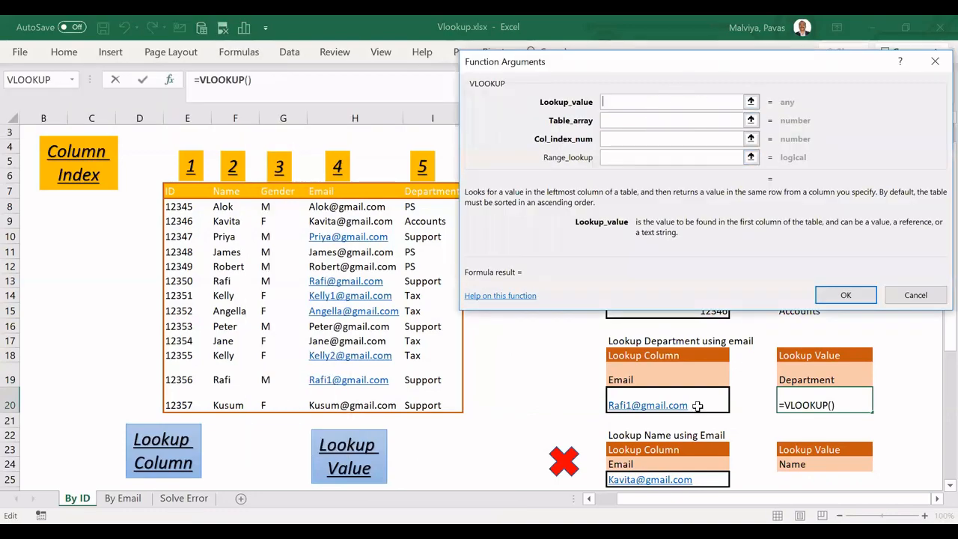
pyautogui.click(695, 405)
# Set the email-based department lookup's table array to H7:I20 and its column index number to 2
pyautogui.click(632, 120)
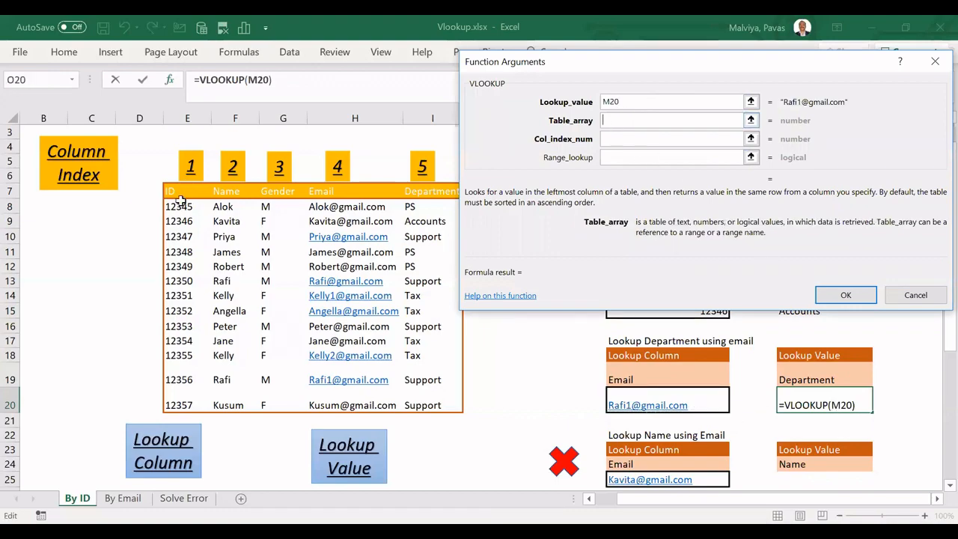
pyautogui.moveTo(184, 194); pyautogui.dragTo(204, 193)
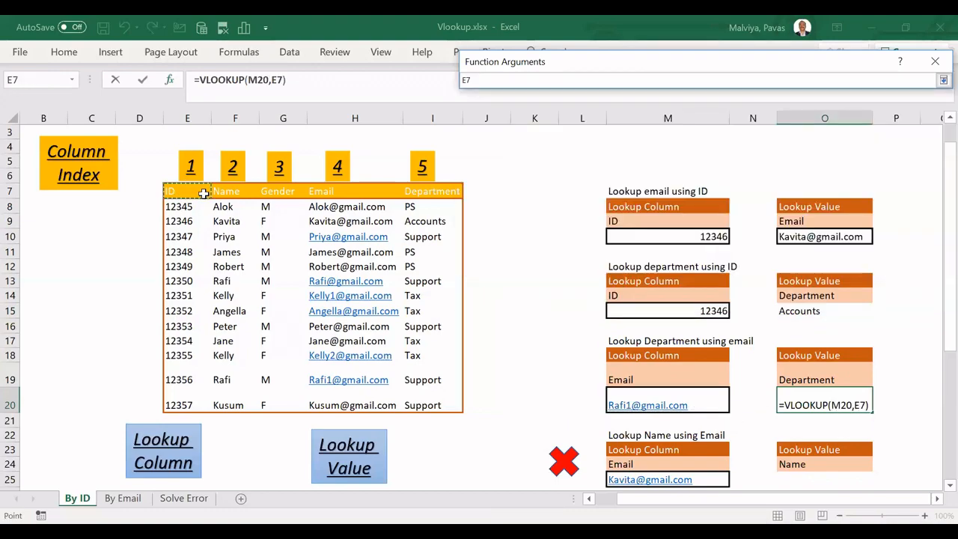
pyautogui.click(336, 193)
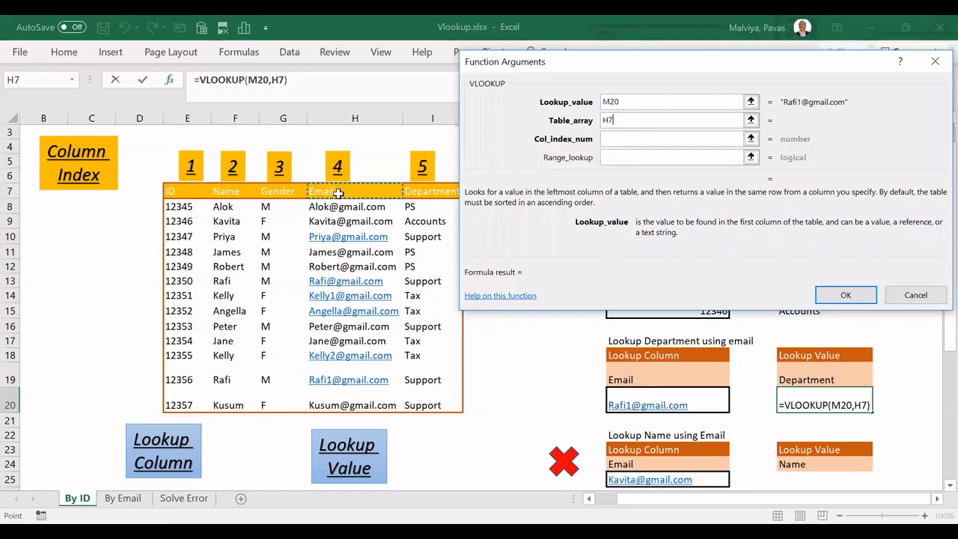
pyautogui.moveTo(338, 193); pyautogui.dragTo(414, 395)
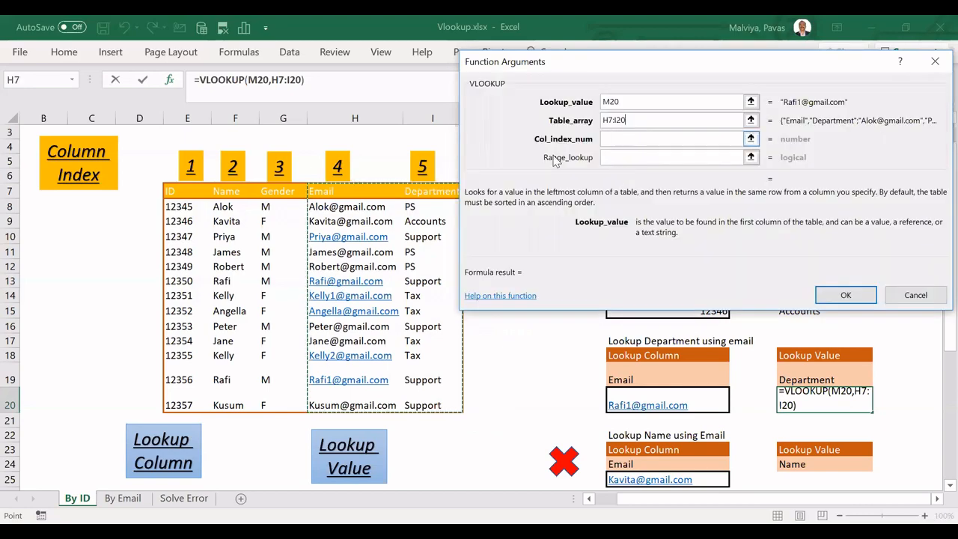
pyautogui.click(654, 140)
pyautogui.write('2')
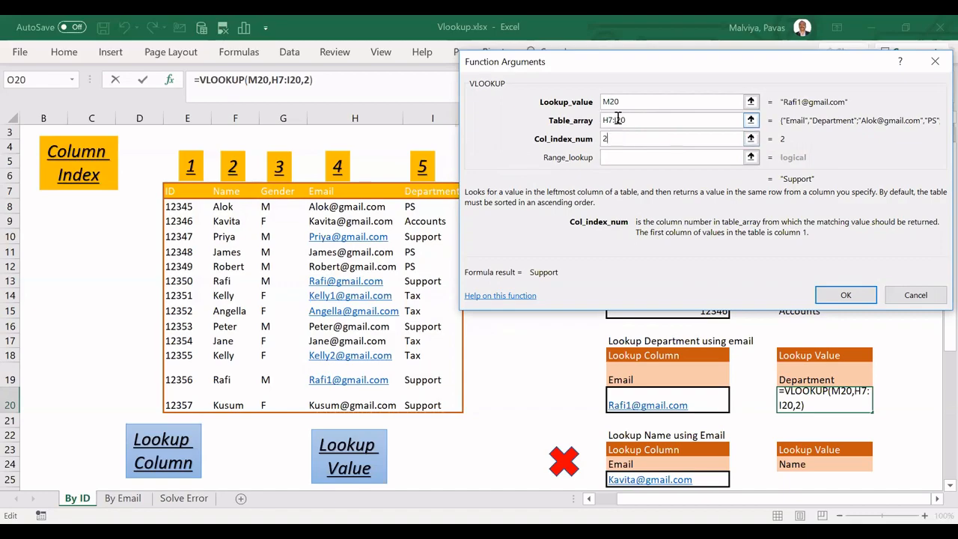
# Set the range lookup to false for an exact match and confirm the department lookup formula in O20
pyautogui.click(622, 156)
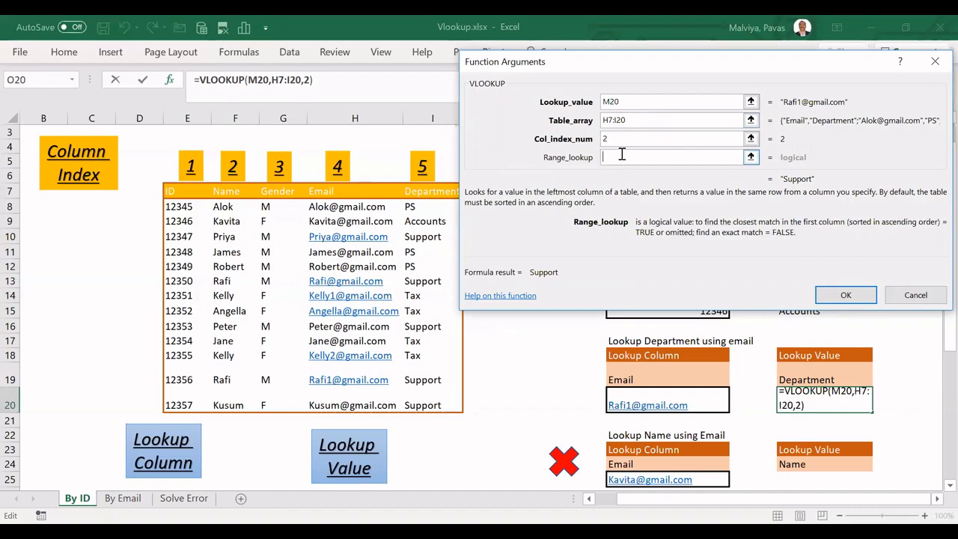
pyautogui.write('false')
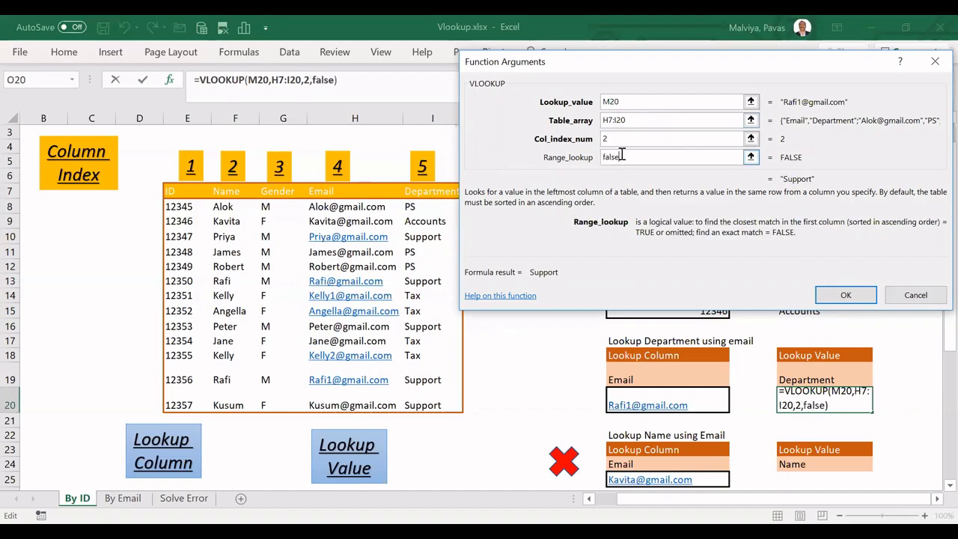
pyautogui.click(846, 297)
# Examine the Lookup Name using Email block and compare the positions of the Name and Email columns in the source table
pyautogui.scroll(-1, 843, 321)
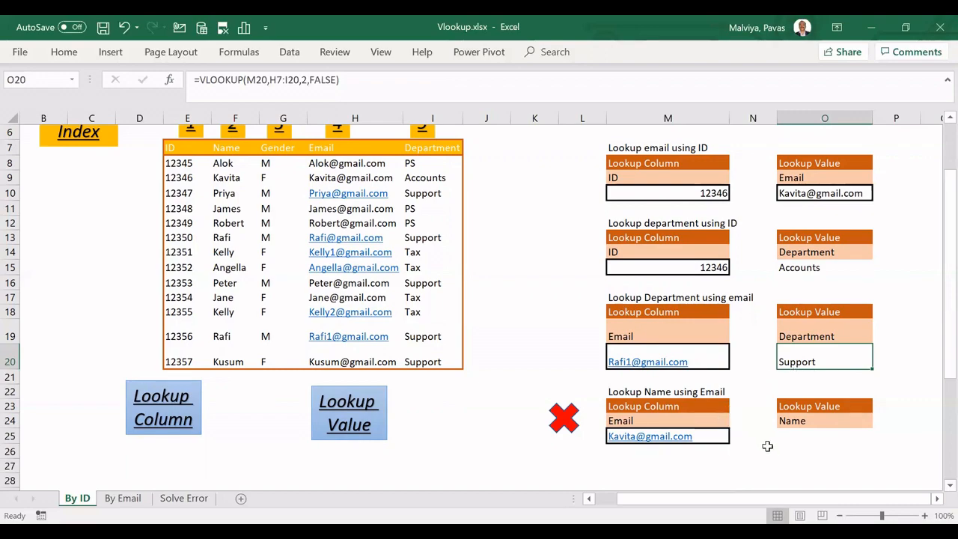
pyautogui.click(813, 436)
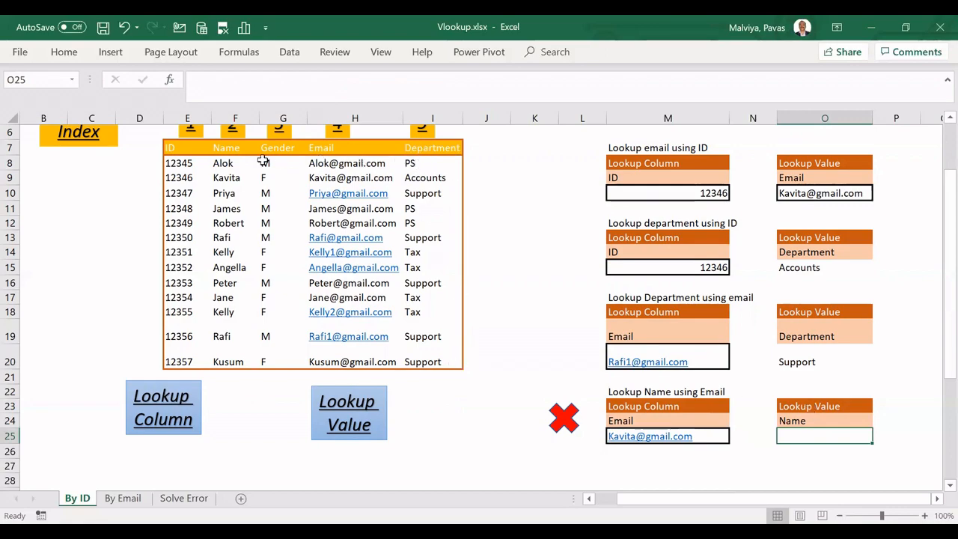
pyautogui.click(227, 150)
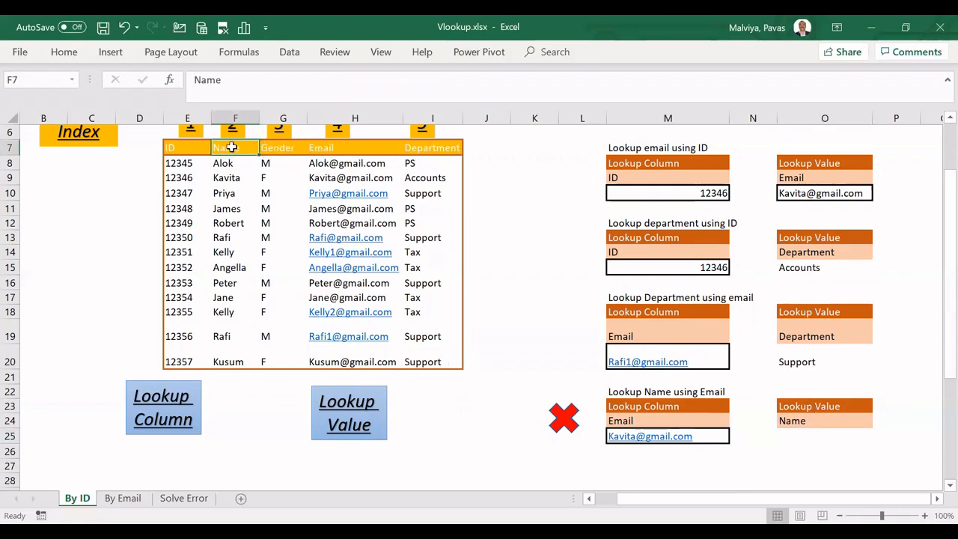
pyautogui.moveTo(332, 148); pyautogui.dragTo(323, 360)
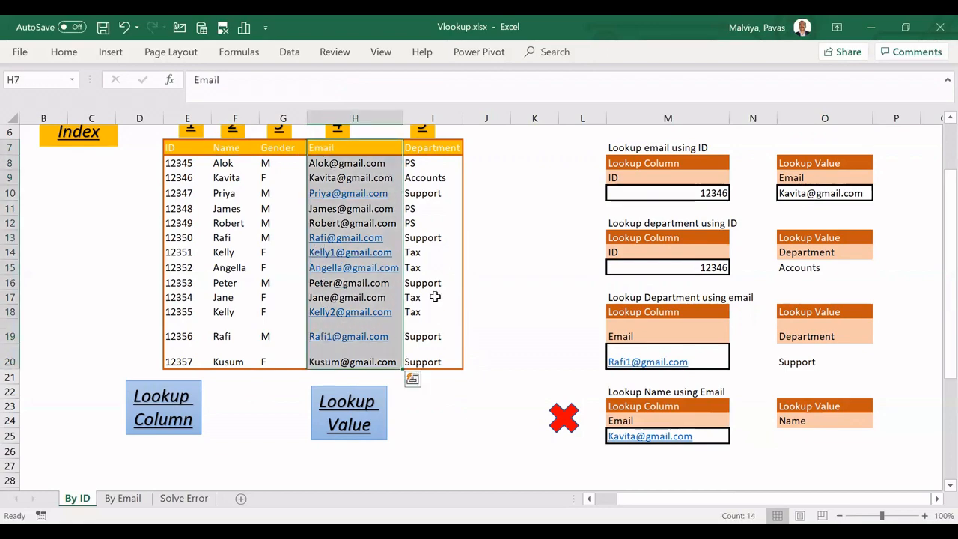
pyautogui.scroll(1, 434, 297)
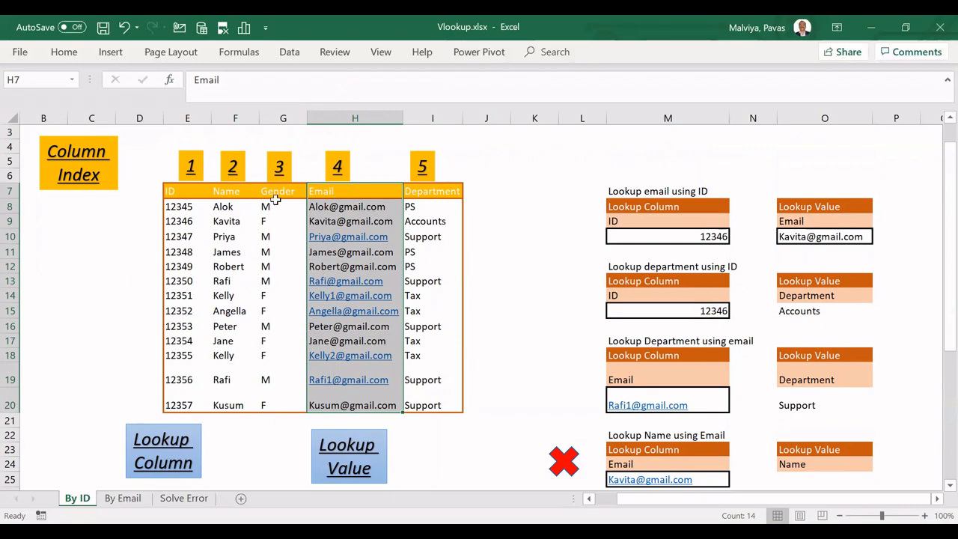
pyautogui.click(503, 313)
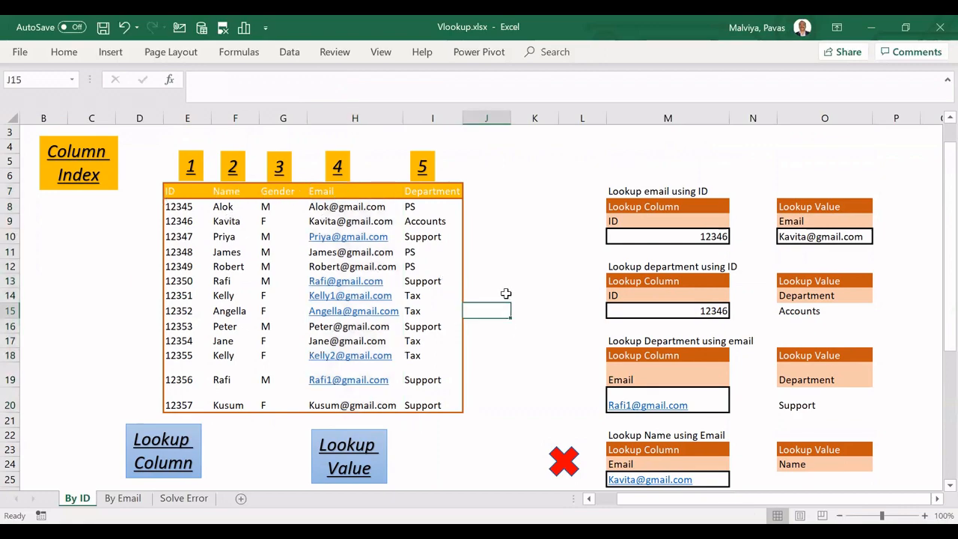
pyautogui.scroll(-1, 507, 296)
pyautogui.click(713, 392)
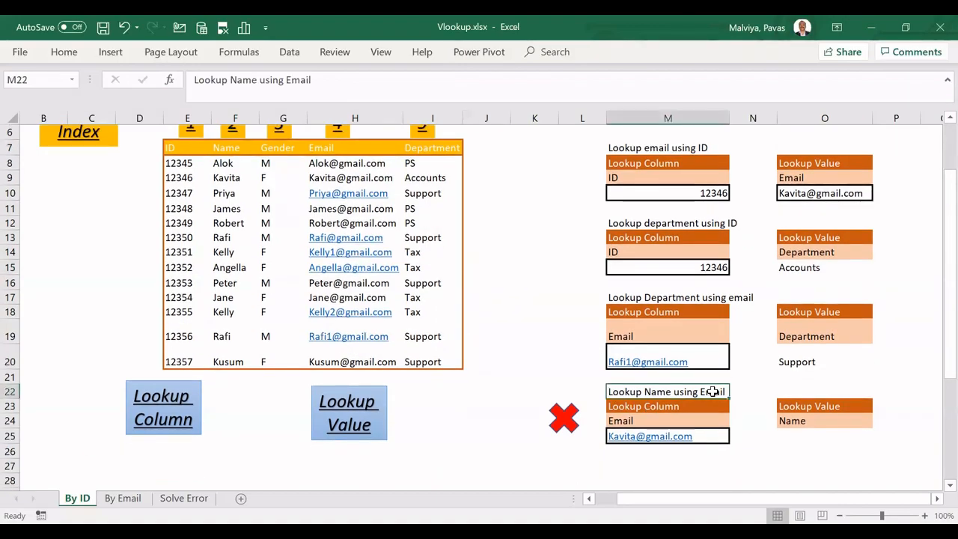